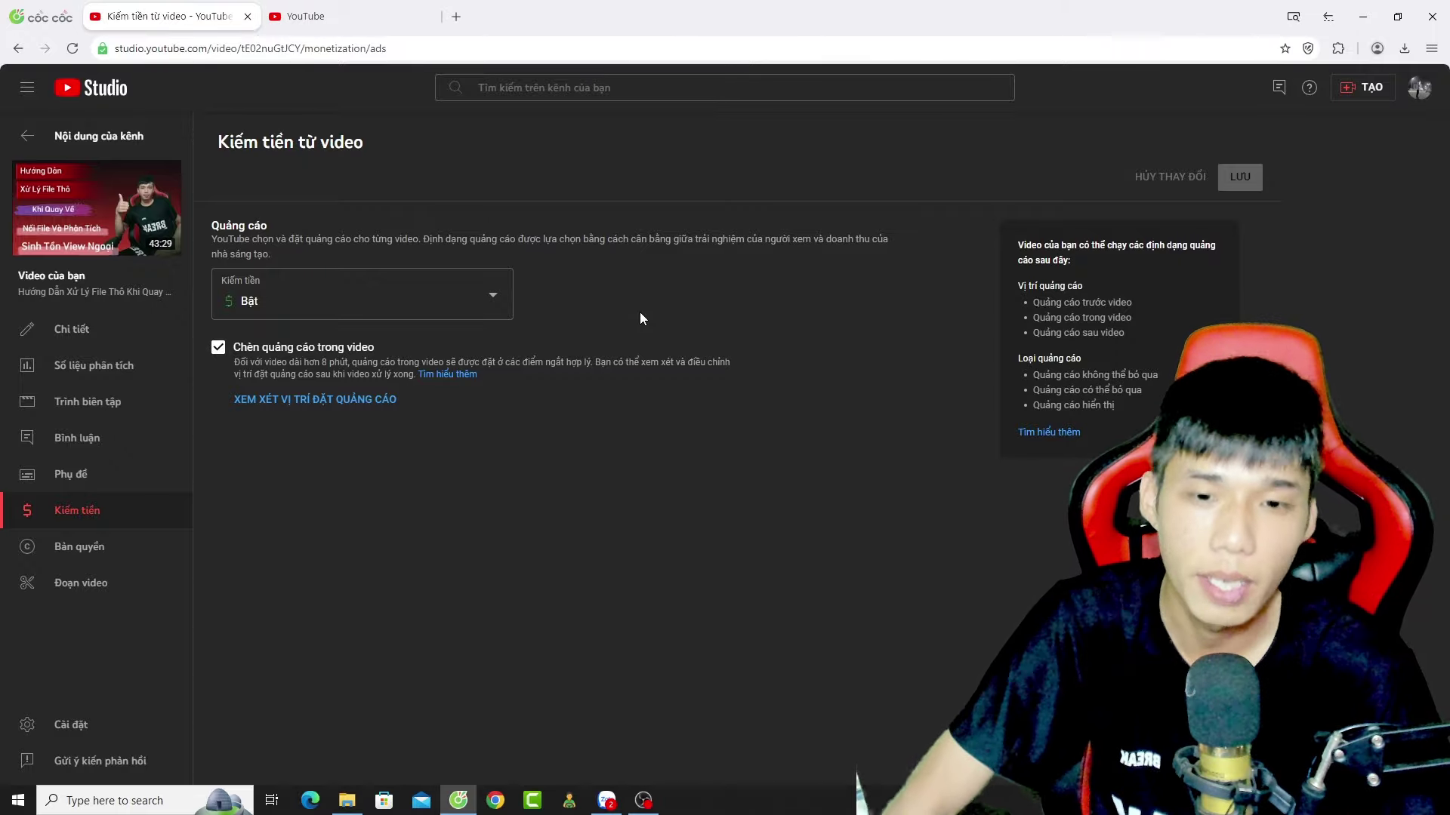
left_click(1363, 17)
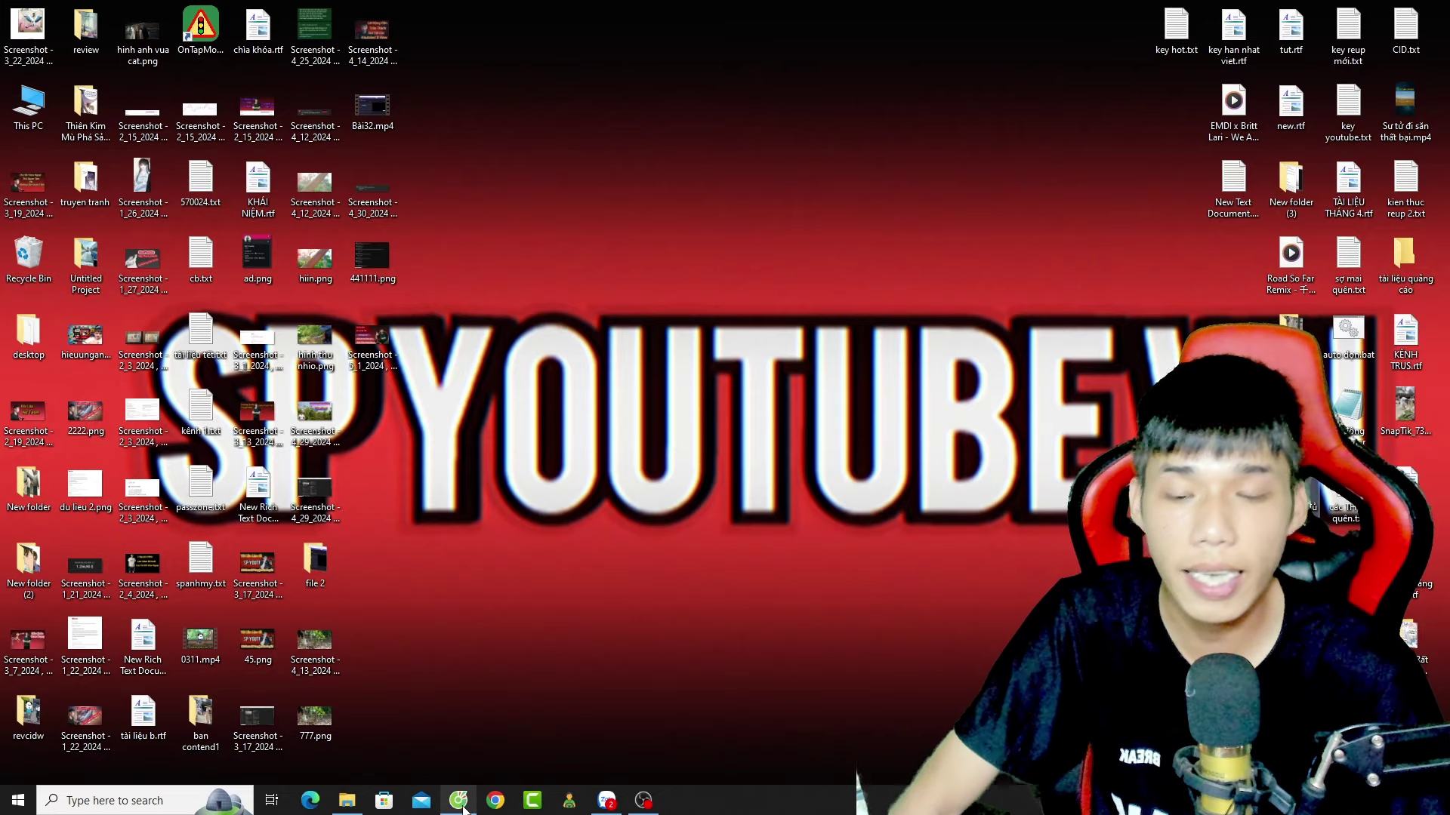
left_click(474, 806)
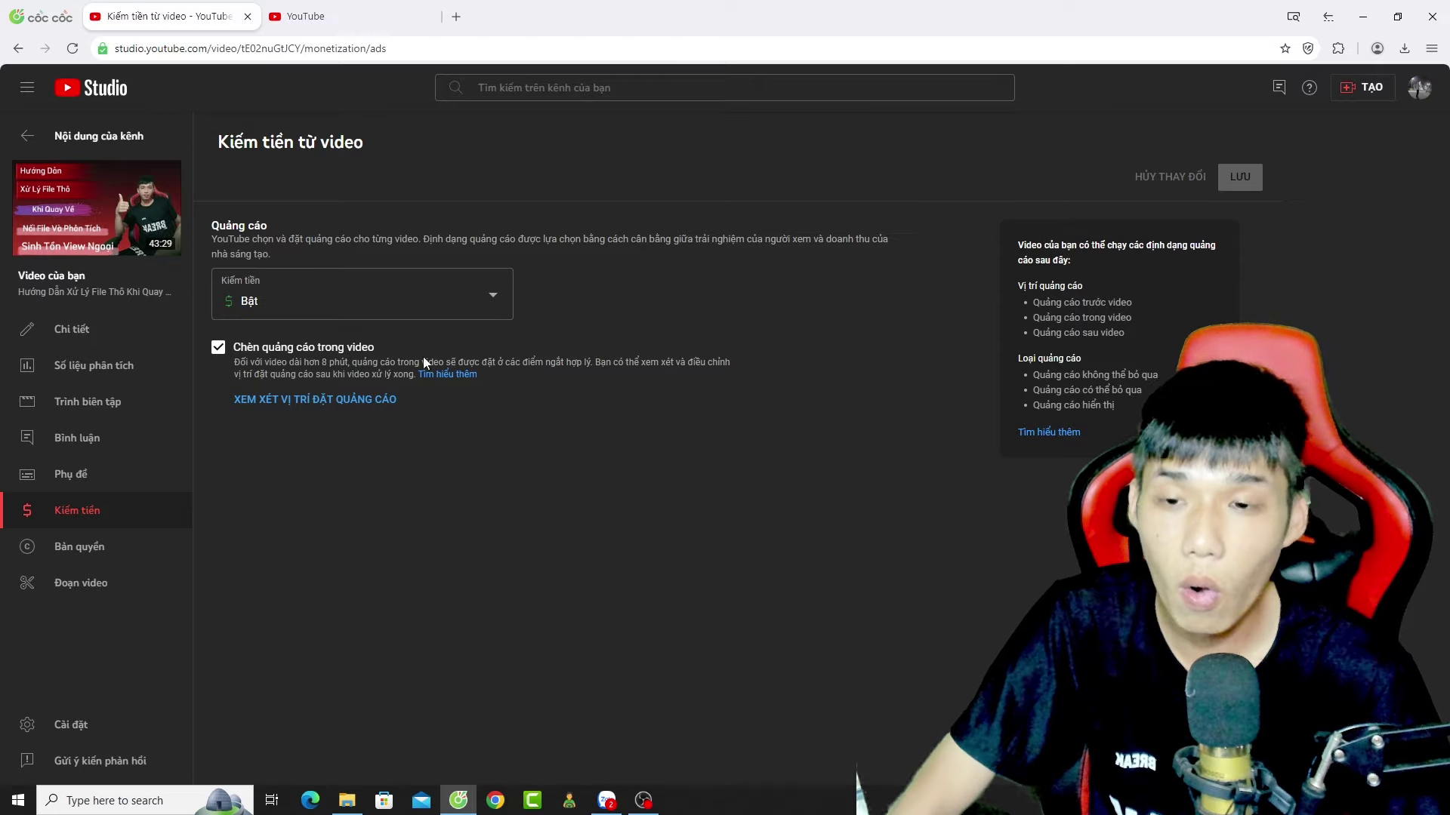
left_click_drag(225, 158, 370, 149)
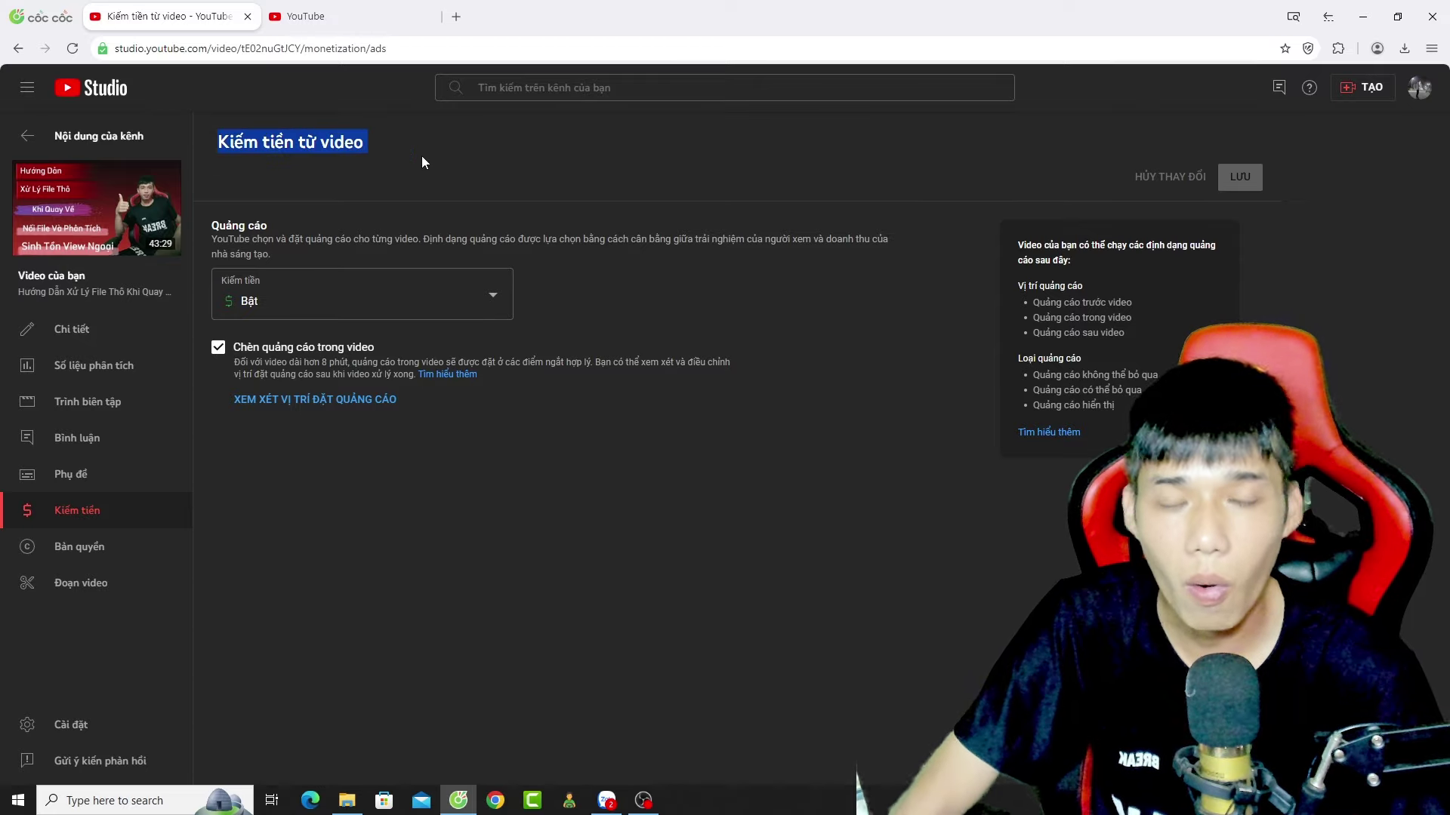
- Open the ad placement review for the video to see its existing ad breaks
left_click(315, 401)
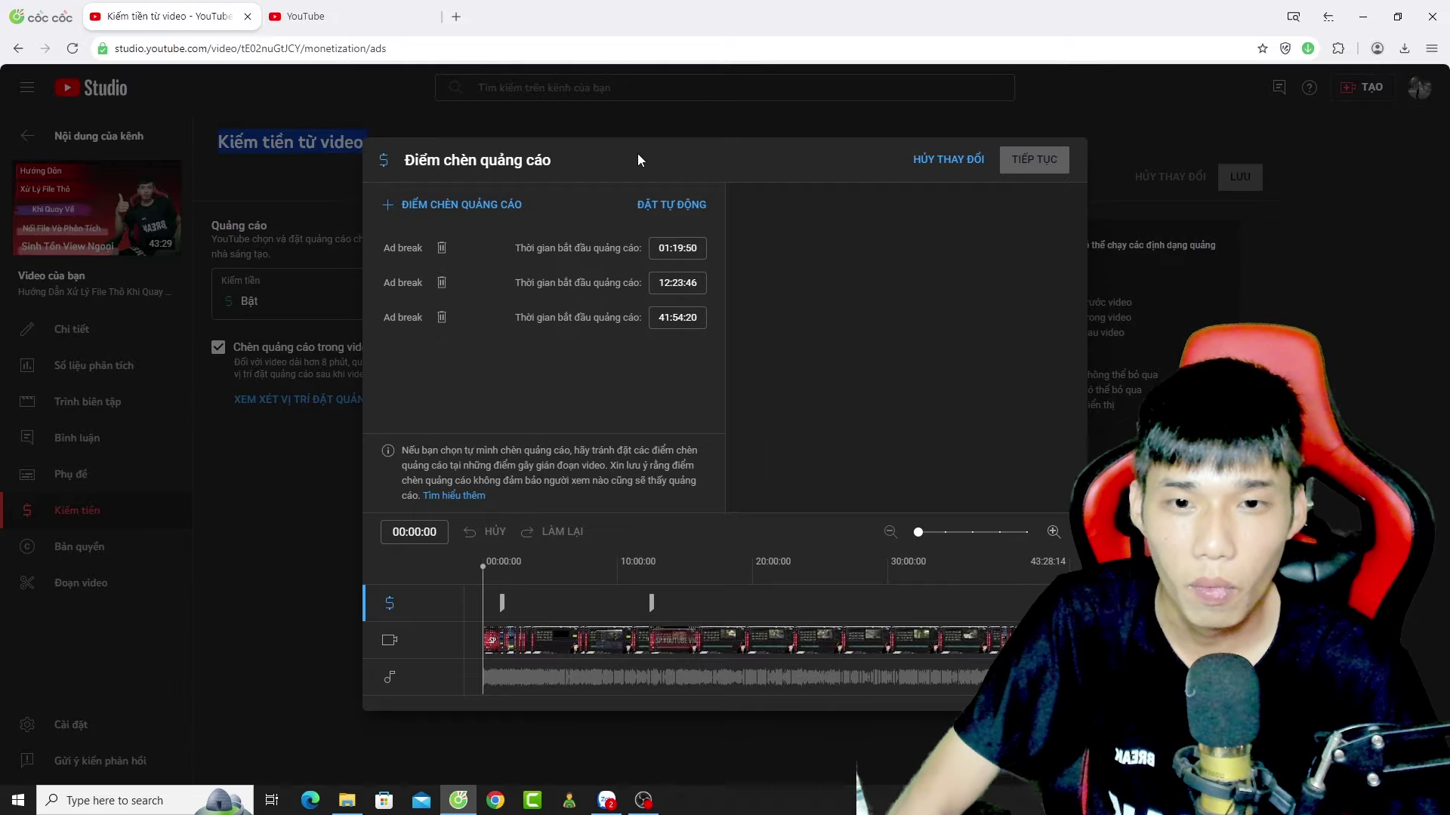
left_click(595, 370)
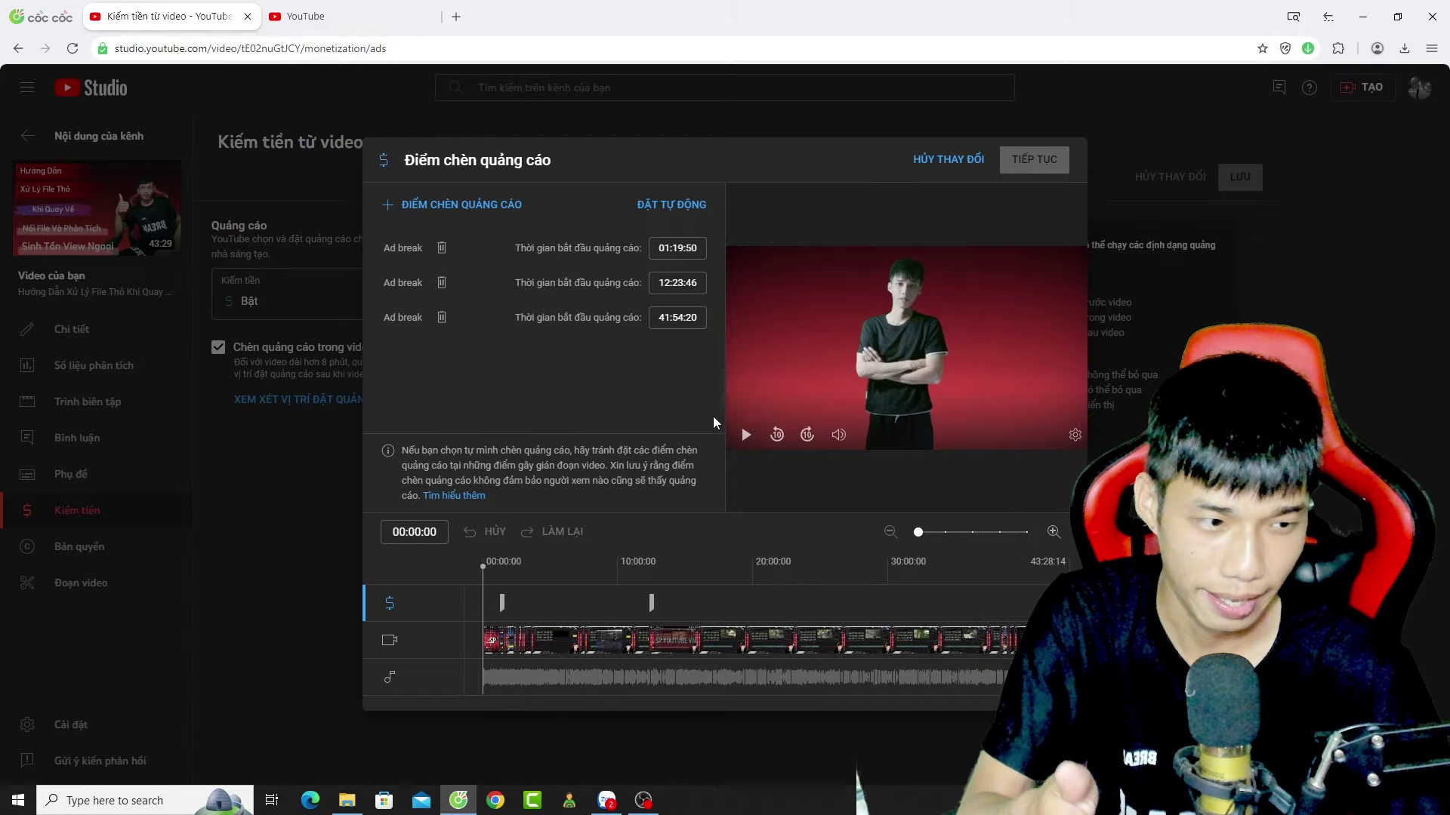
mouse_move(720, 404)
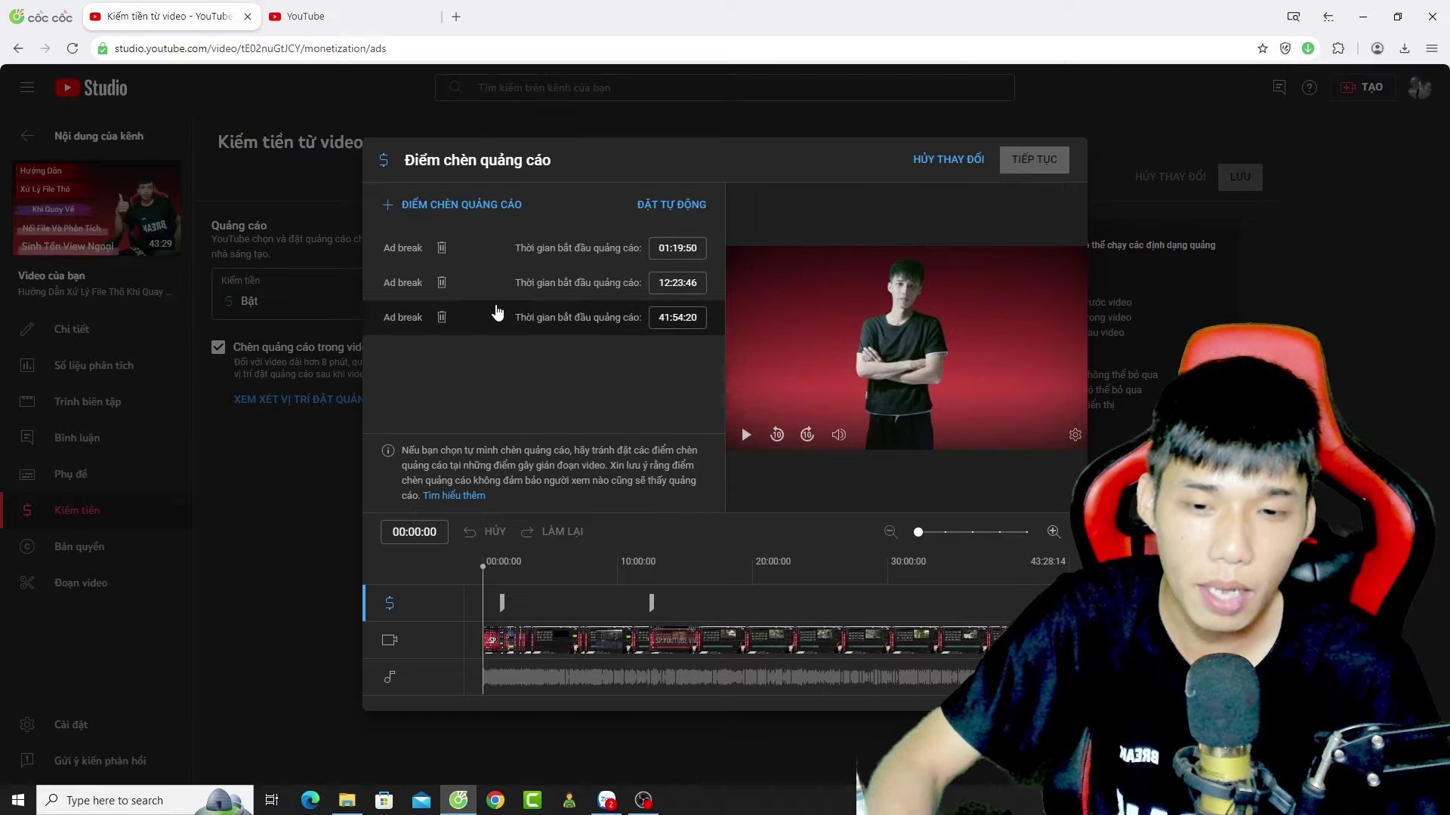
- Add a large batch of extra ad breaks at 00:00:00 to the video
left_click(440, 210)
left_click(439, 209)
double_click(440, 209)
double_click(441, 209)
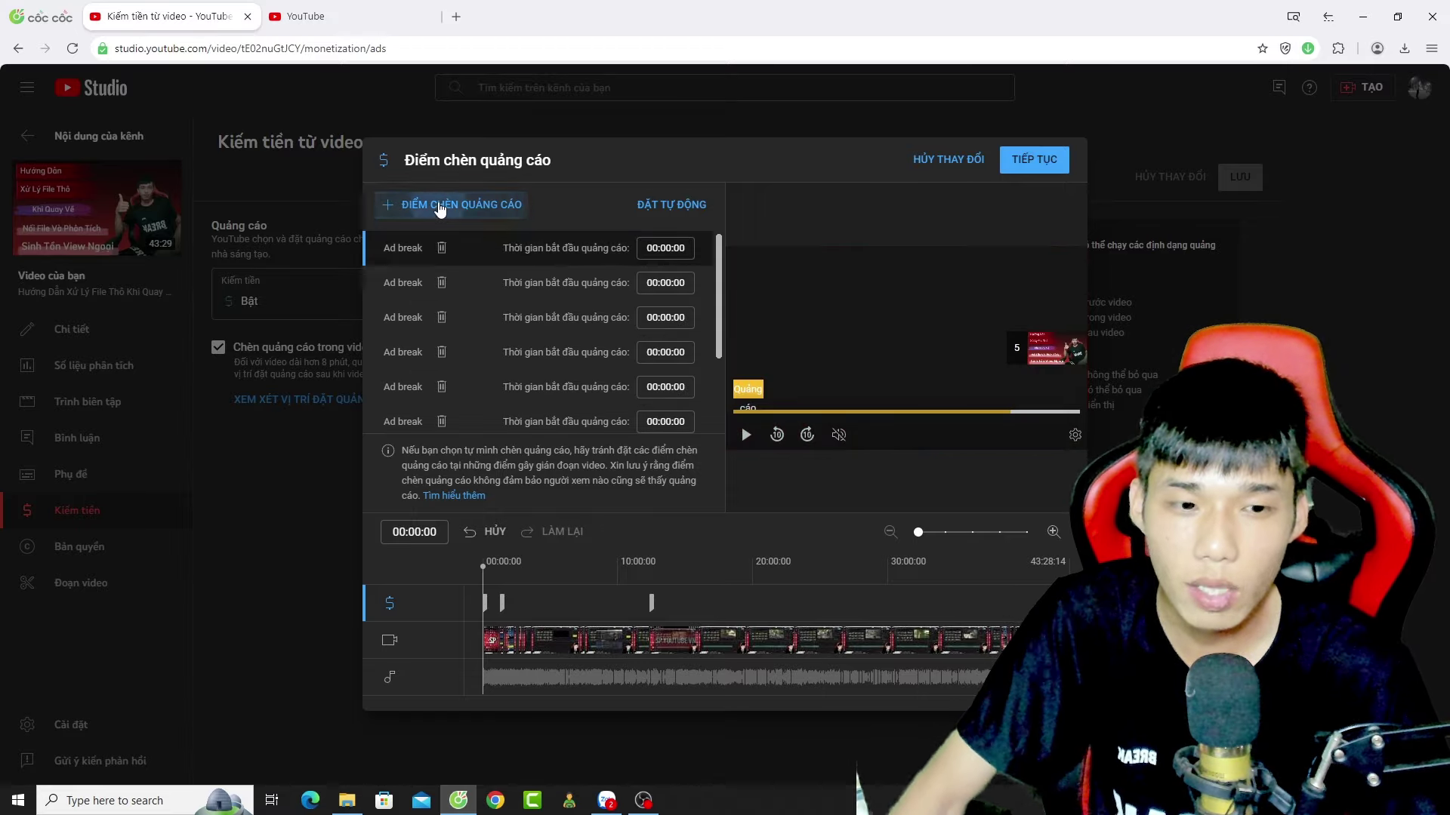
left_click(439, 209)
left_click(440, 209)
left_click(441, 208)
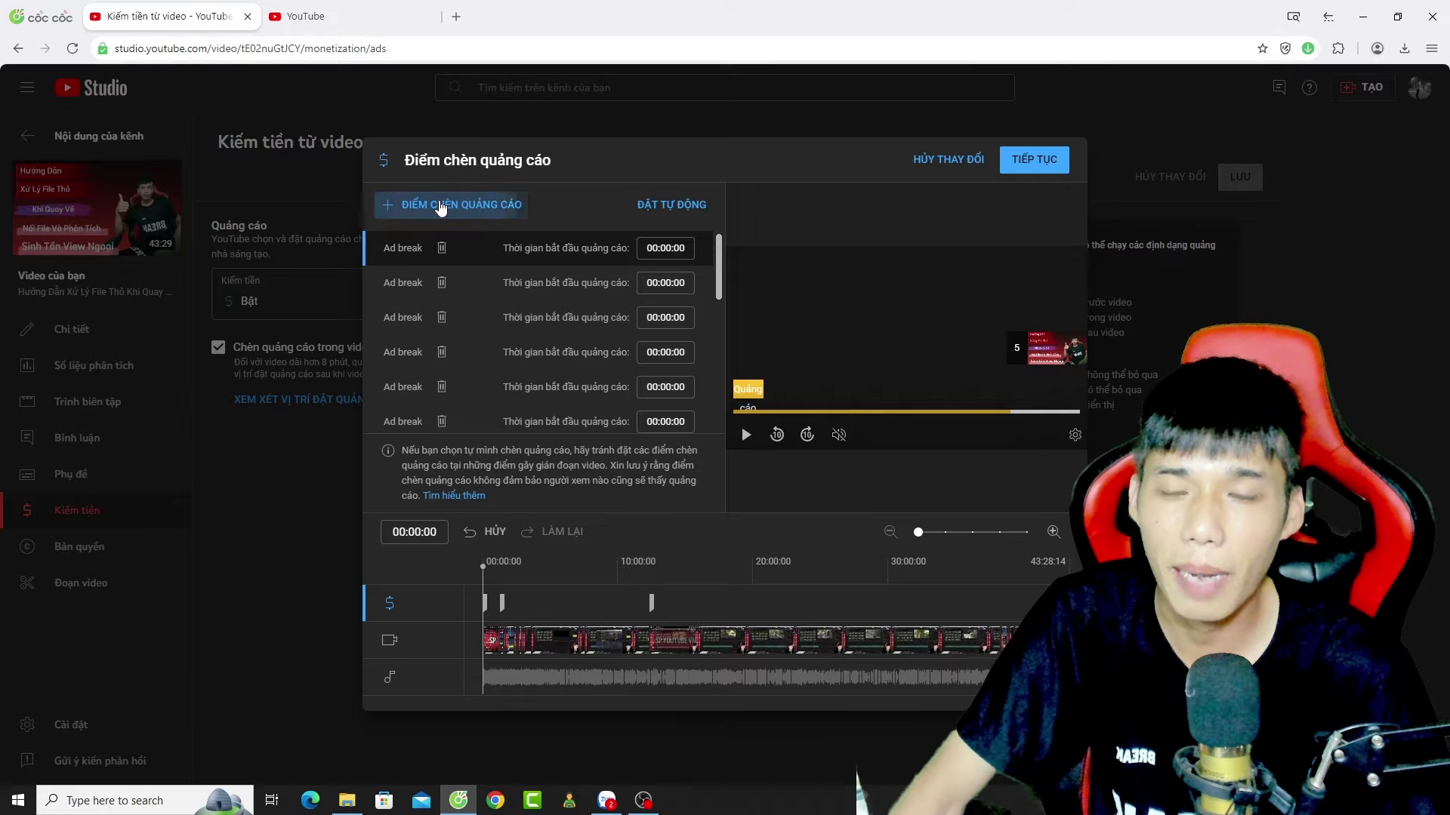
left_click(441, 208)
left_click(441, 209)
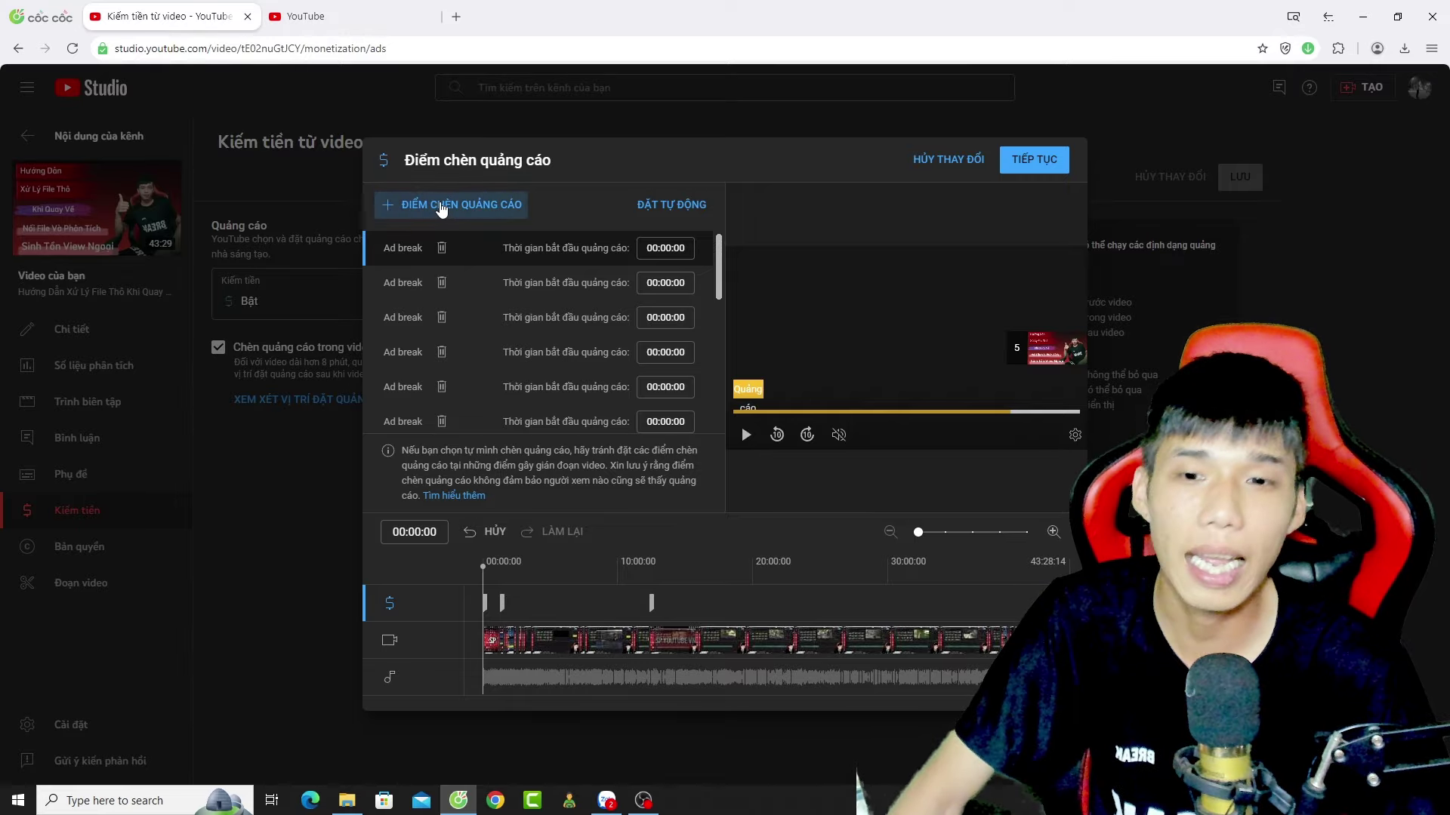
left_click(441, 209)
left_click(443, 209)
left_click(449, 207)
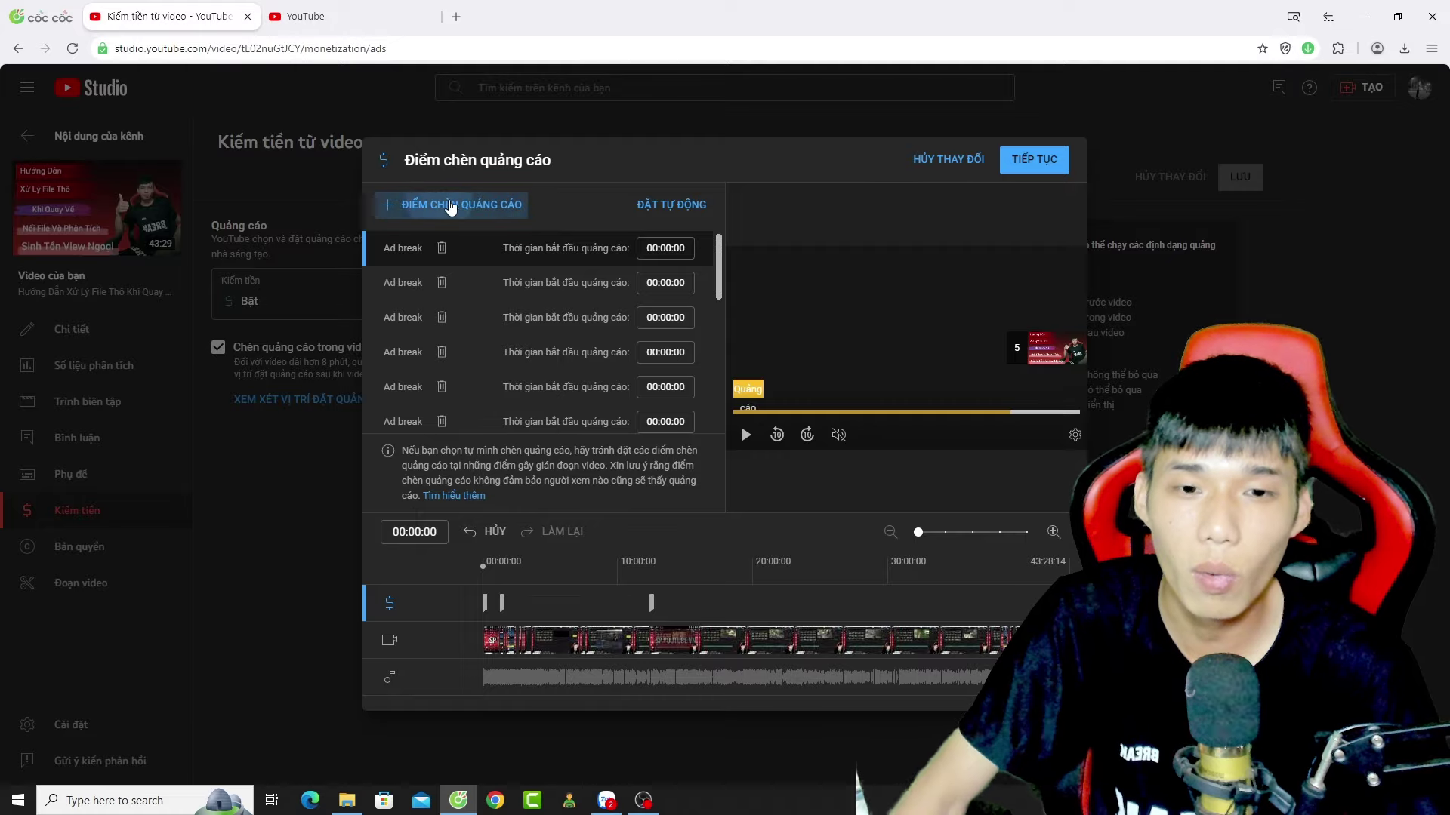
- Examine the full list of ad breaks and their start times, from the earliest to the latest
left_click_drag(719, 253, 717, 481)
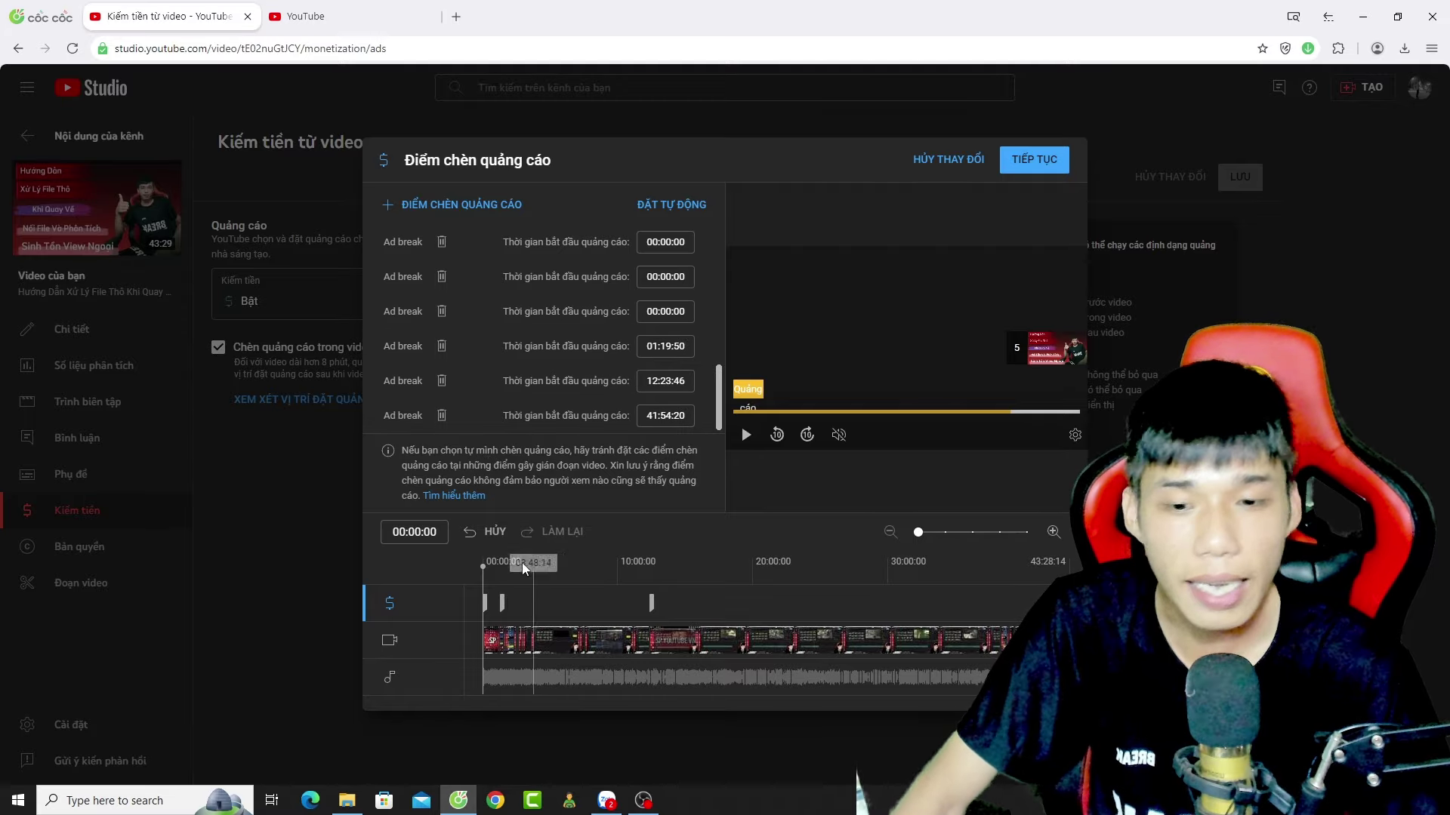
triple_click(577, 382)
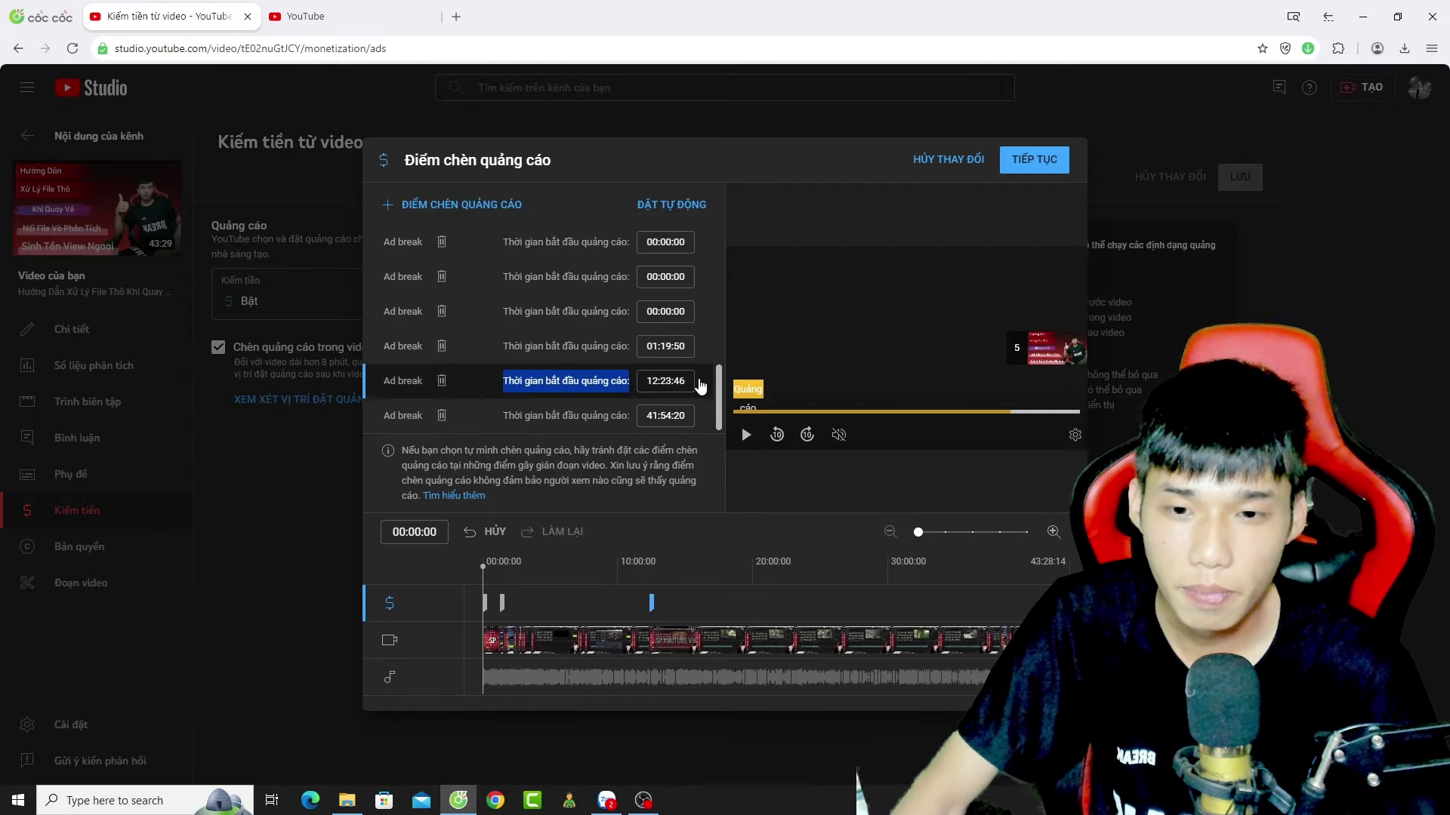
scroll(700, 342, "up", 5)
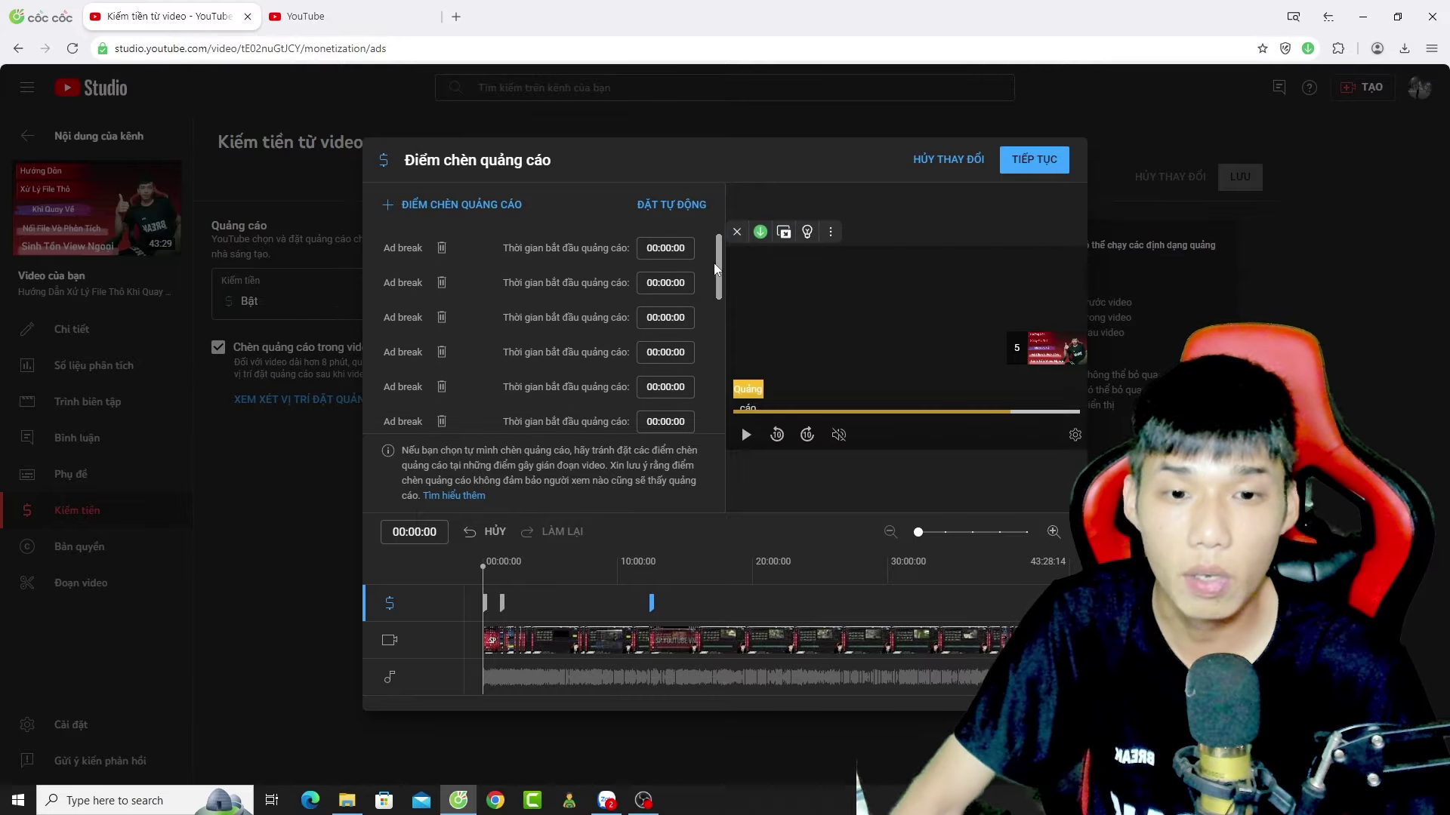
scroll(634, 325, "down", 5)
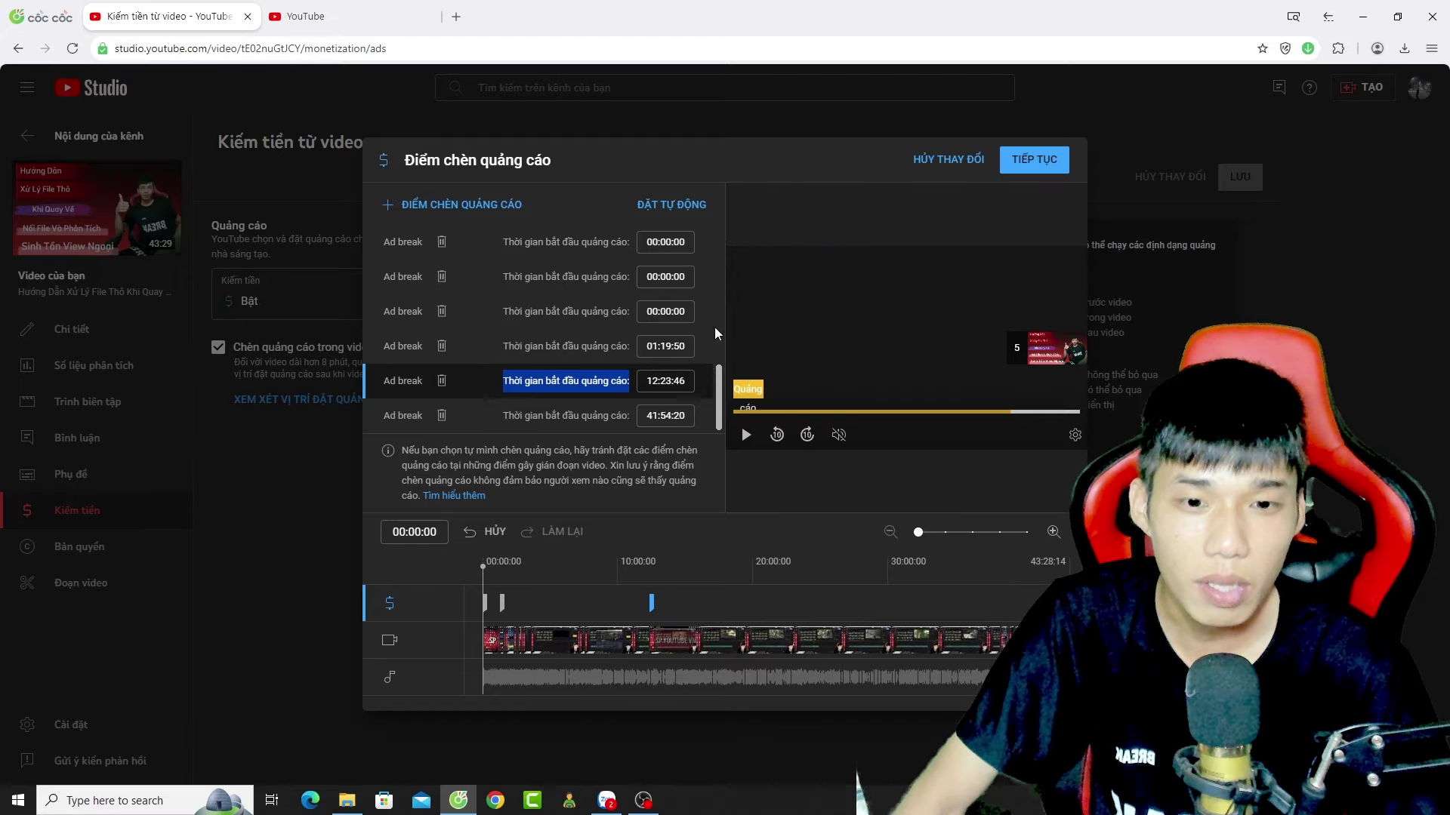
scroll(719, 324, "up", 3)
scroll(718, 351, "down", 3)
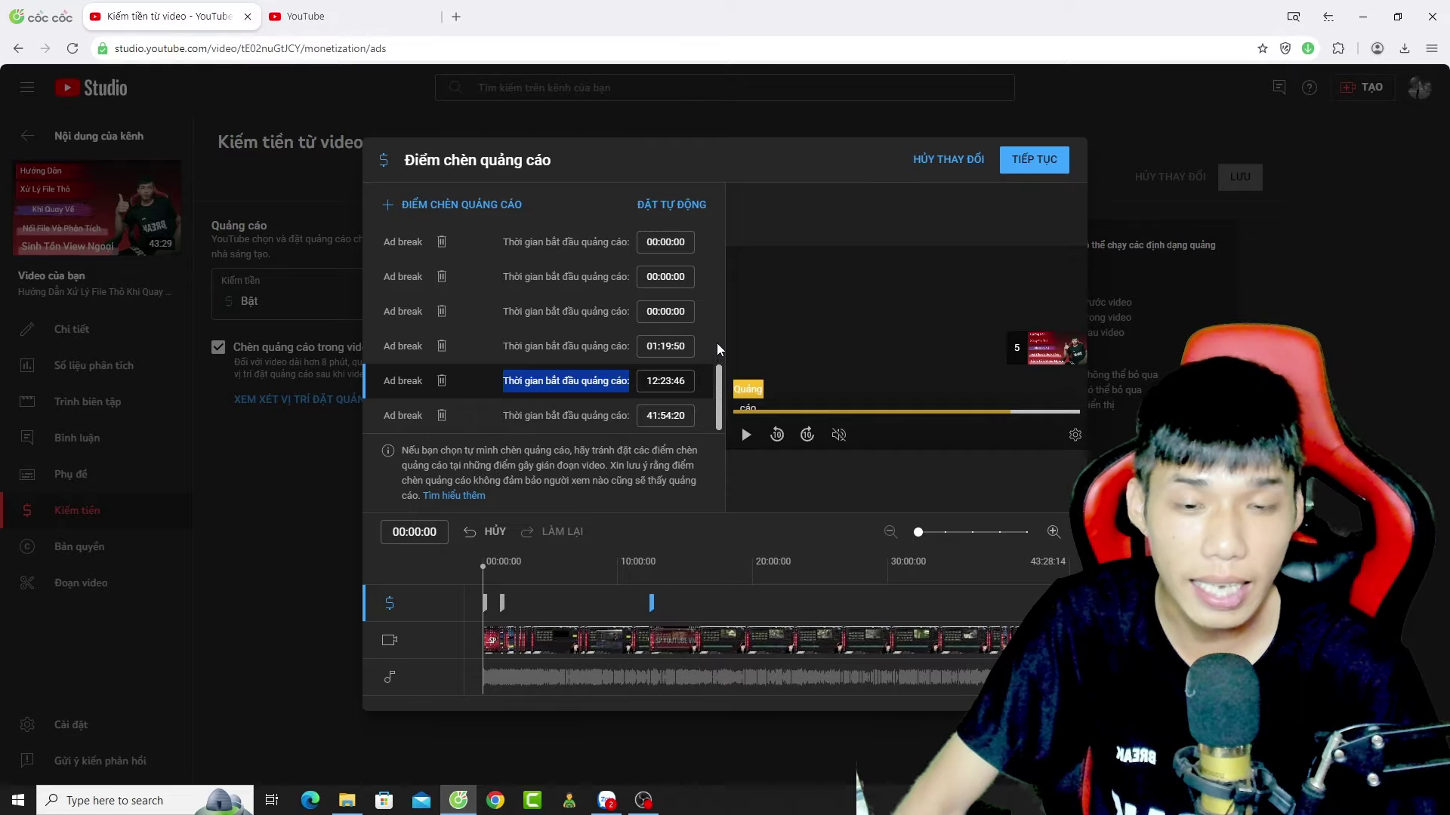
scroll(720, 337, "up", 1)
scroll(720, 395, "down", 1)
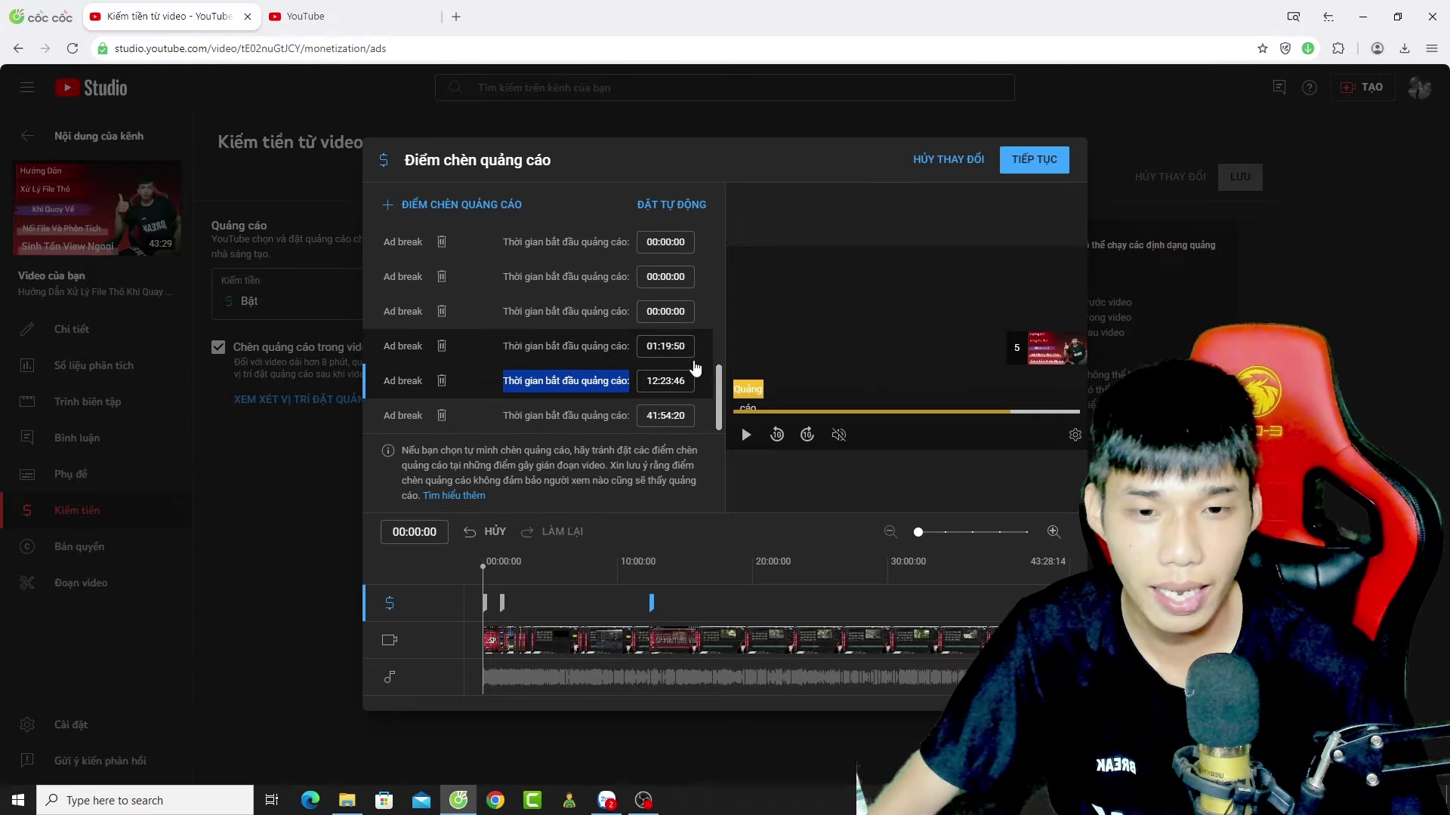
mouse_move(717, 391)
left_mouse_down()
mouse_move(700, 291)
mouse_move(713, 243)
mouse_move(732, 383)
mouse_move(715, 408)
left_mouse_up()
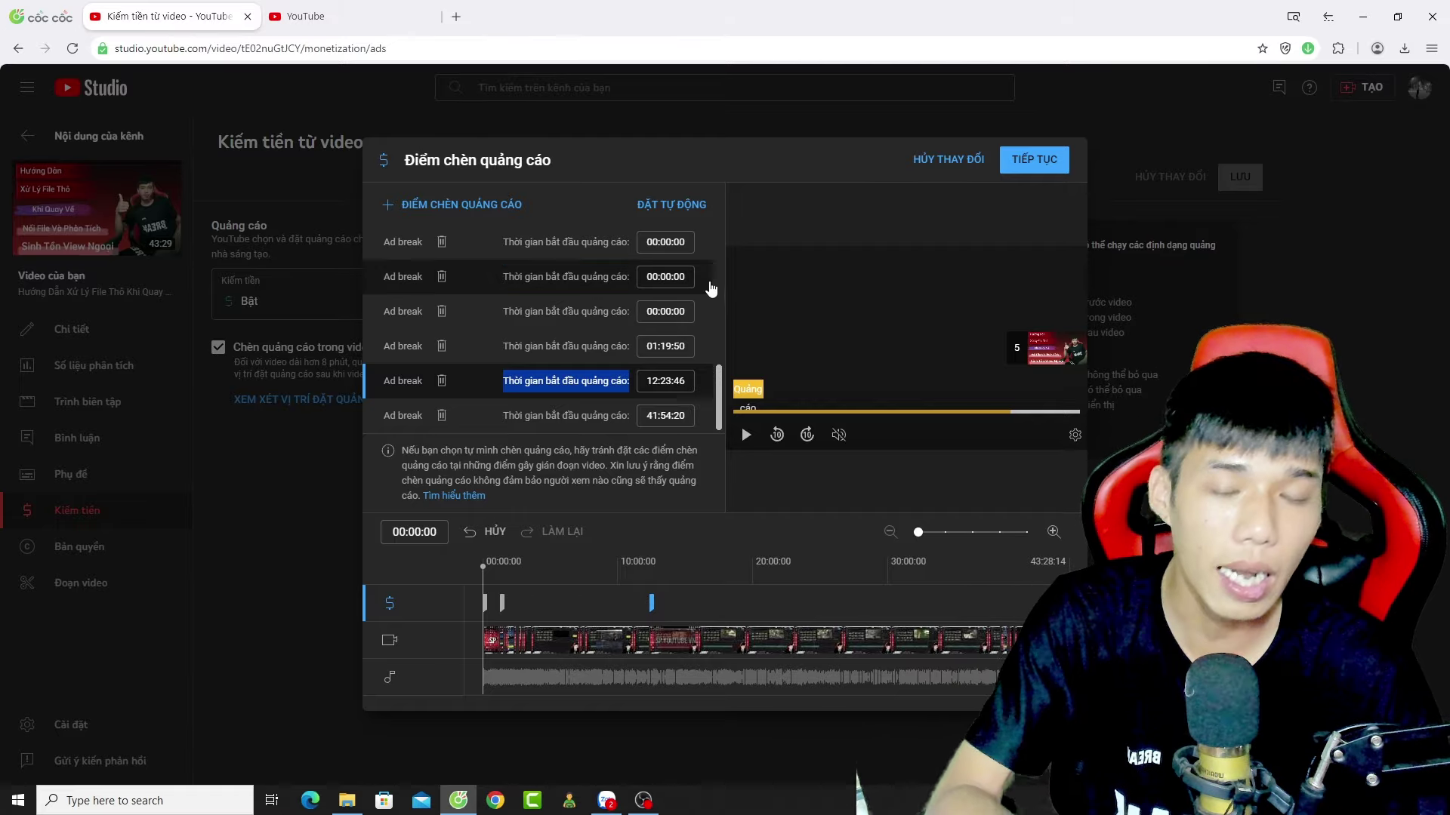
left_click_drag(718, 374, 702, 233)
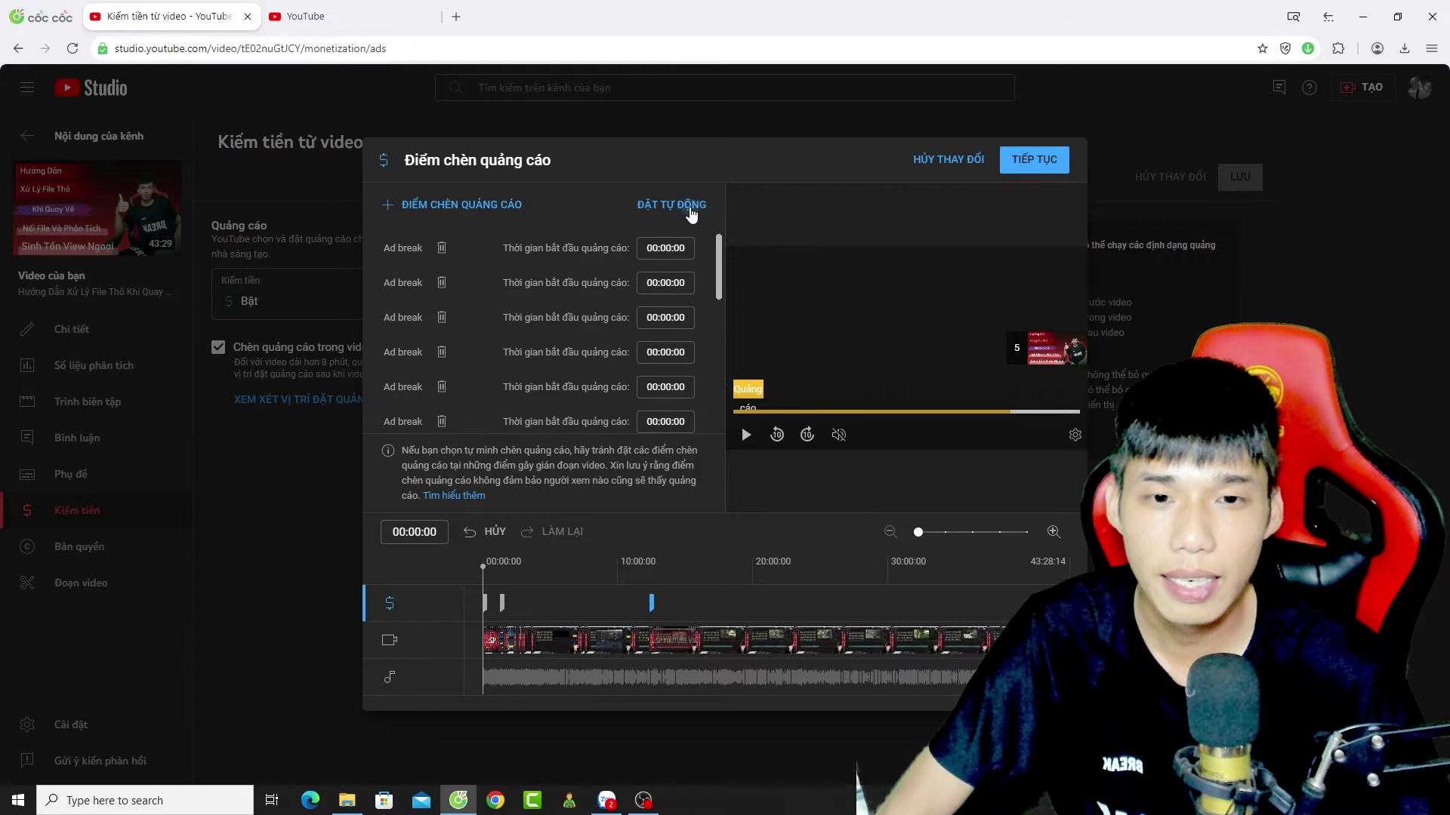
- Replace the manually added ad breaks with automatically placed ones, and discard the changes to leave the ad break editor
left_click(687, 205)
left_click(957, 485)
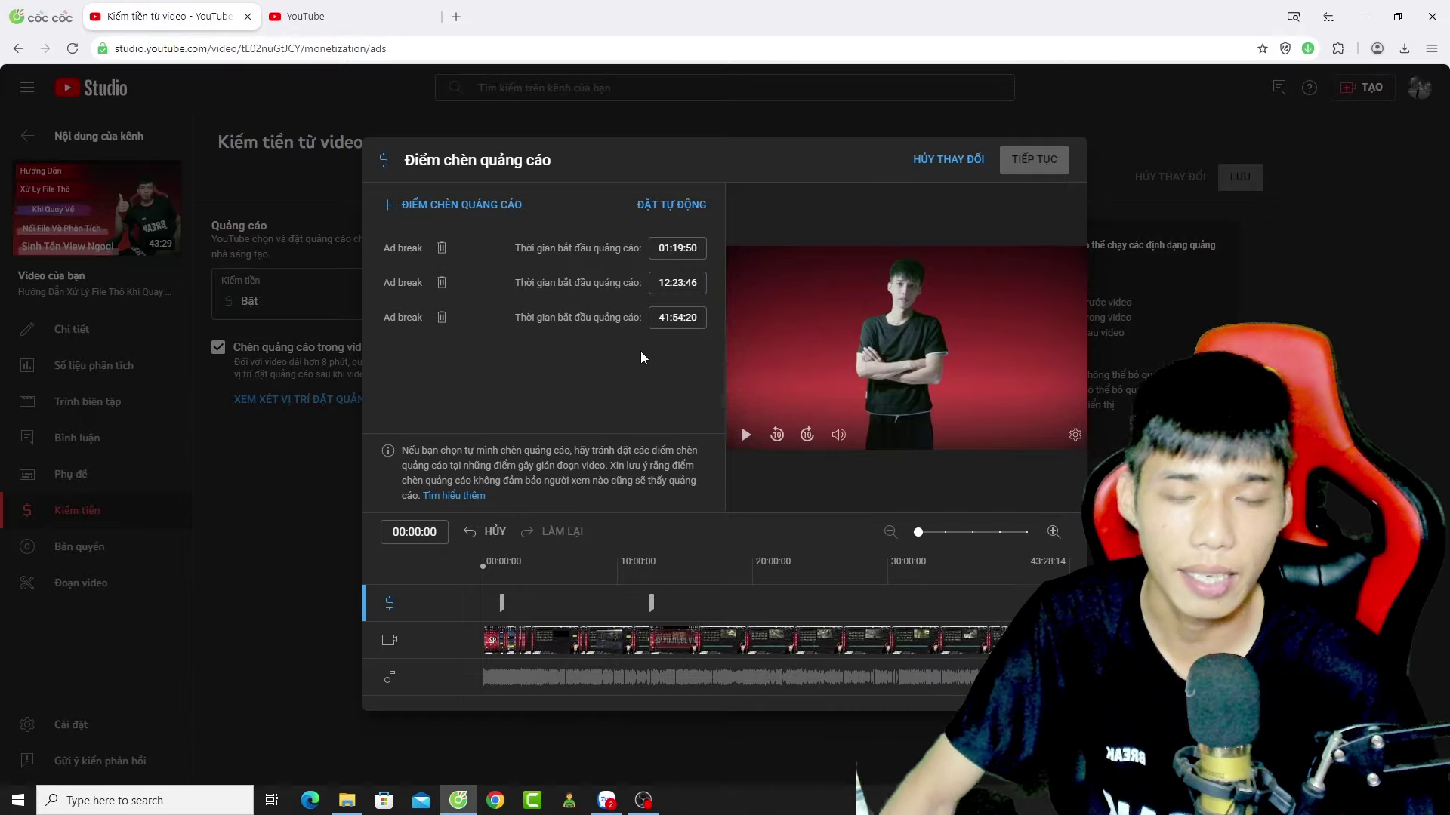
left_click(930, 167)
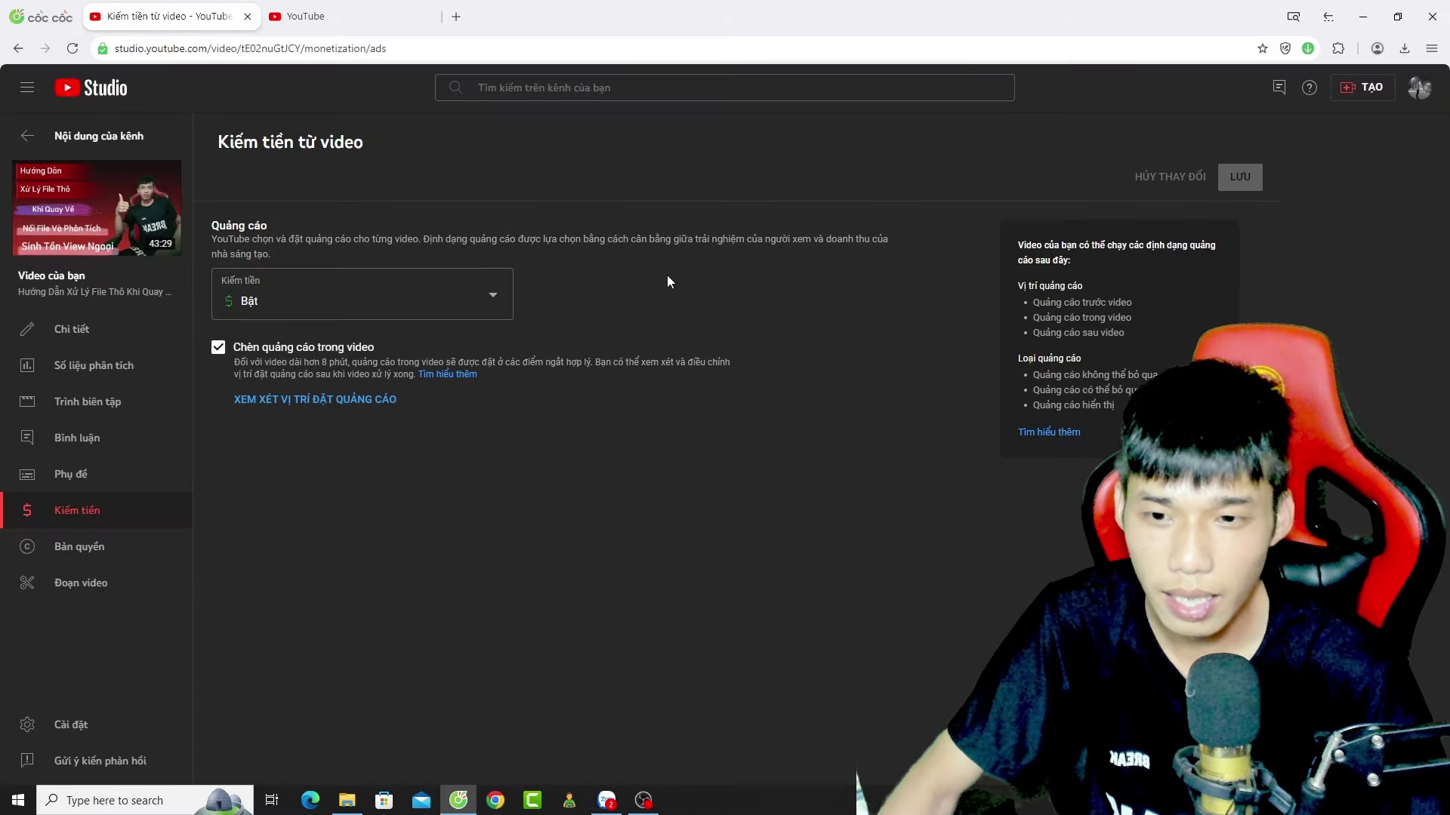